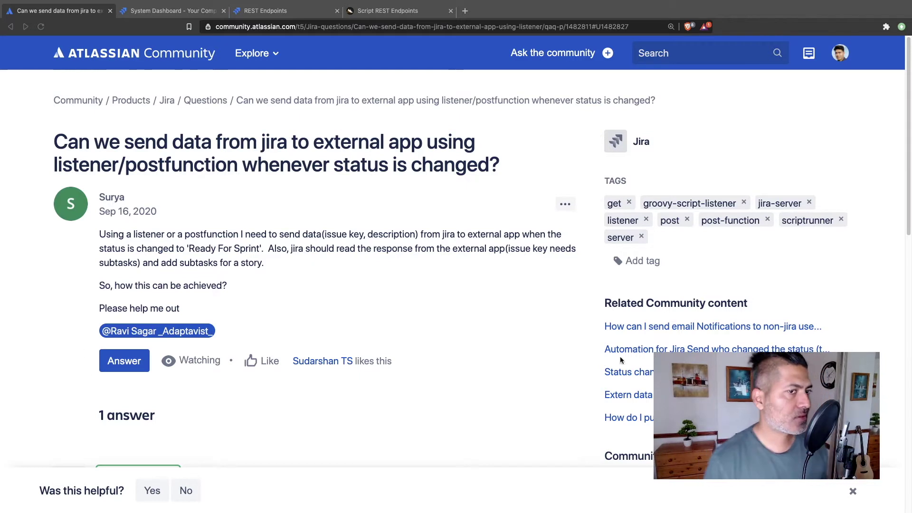
# Find and open the WebHooks administration page through Jira's '.' admin search.
pyautogui.click(41, 298)
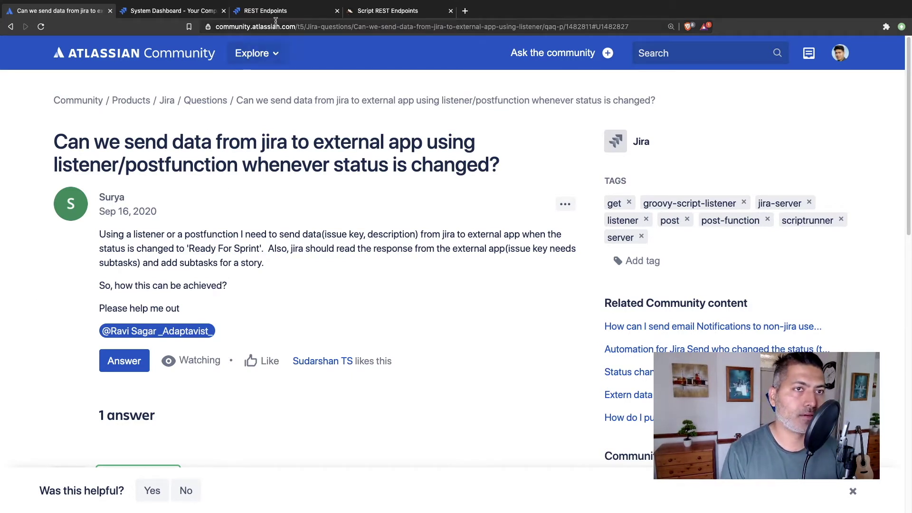
pyautogui.click(174, 11)
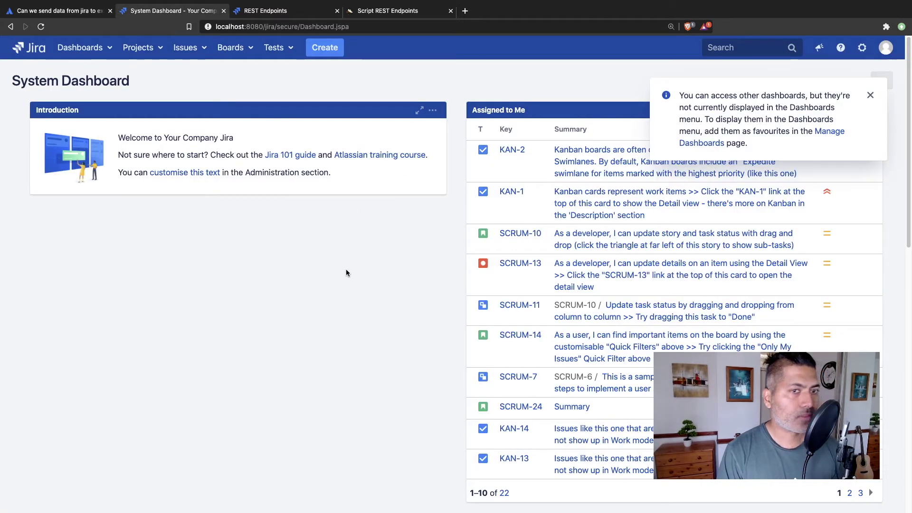
pyautogui.press('.')
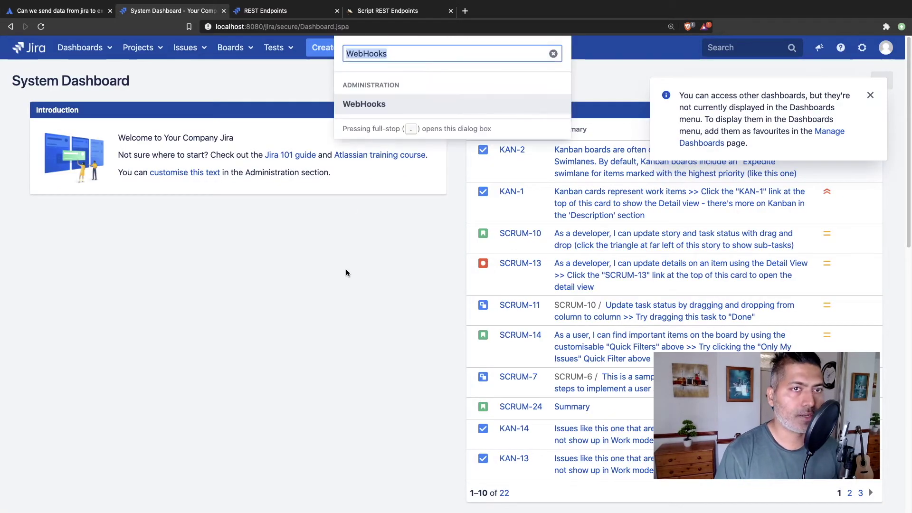
pyautogui.press('Return')
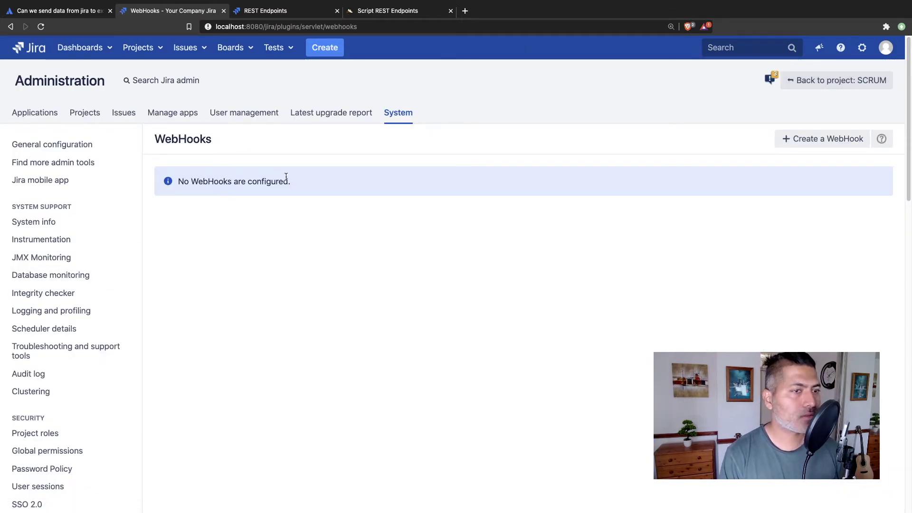
# Check the empty webhook list and open the Managing Webhooks help in a new tab.
pyautogui.scroll(-15, 98, 285)
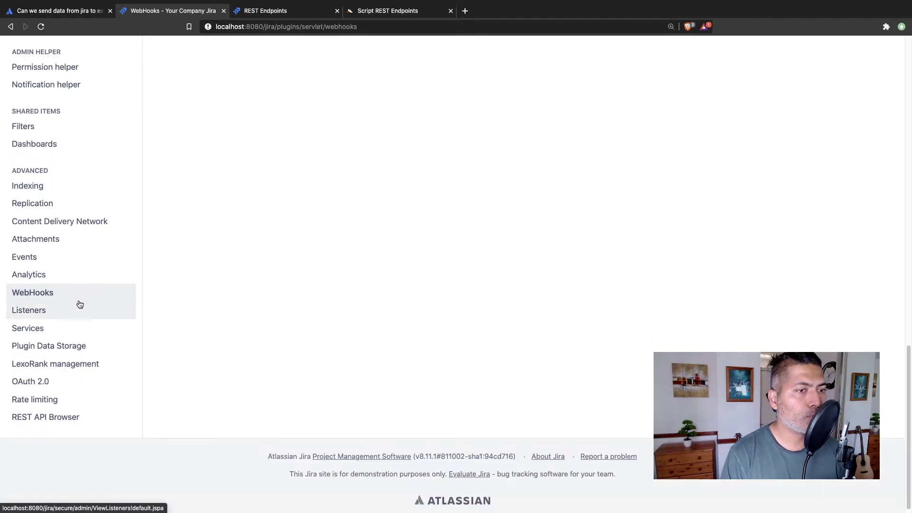
pyautogui.scroll(12, 534, 269)
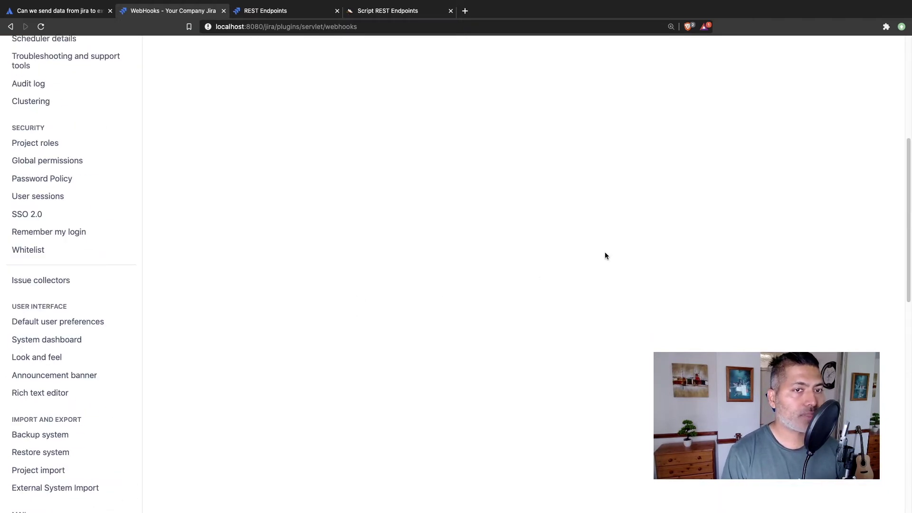
pyautogui.scroll(6, 605, 255)
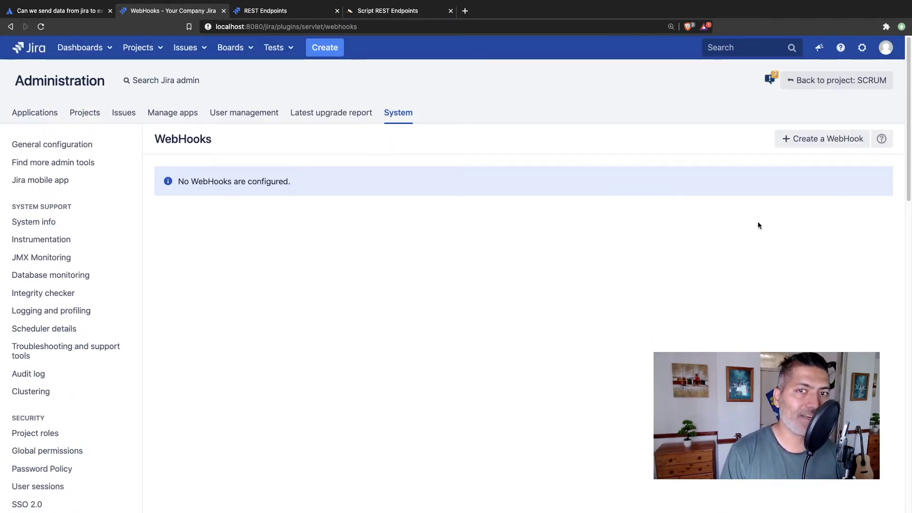
pyautogui.click(879, 142)
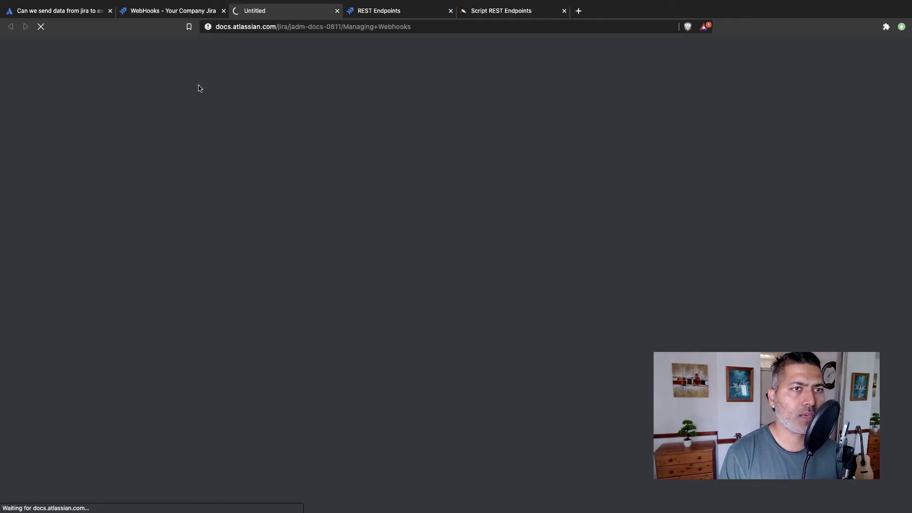
# Skim the Managing webhooks documentation, then return to the WebHooks page in Jira.
pyautogui.click(189, 14)
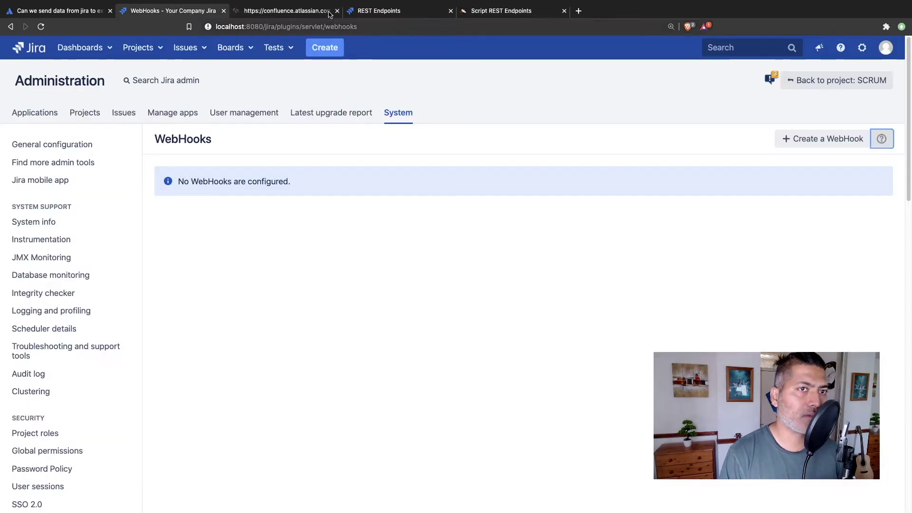
pyautogui.click(300, 12)
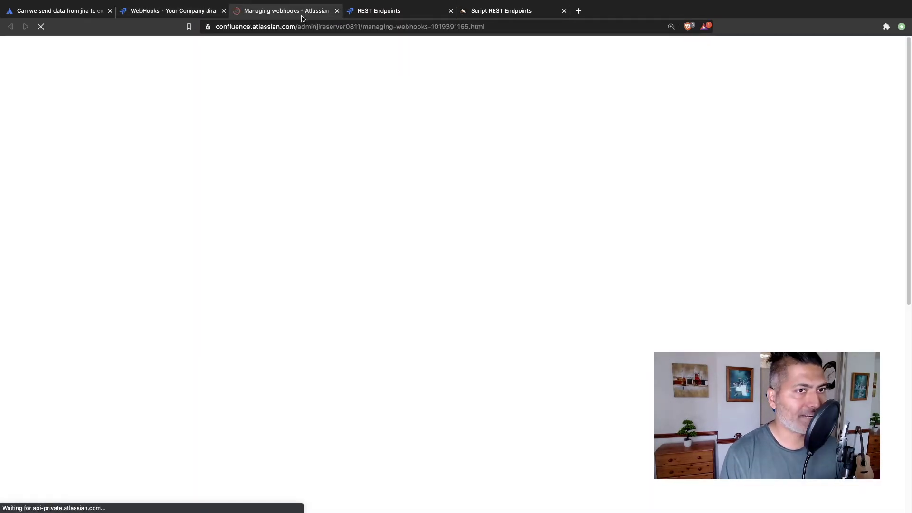
pyautogui.scroll(-8, 397, 230)
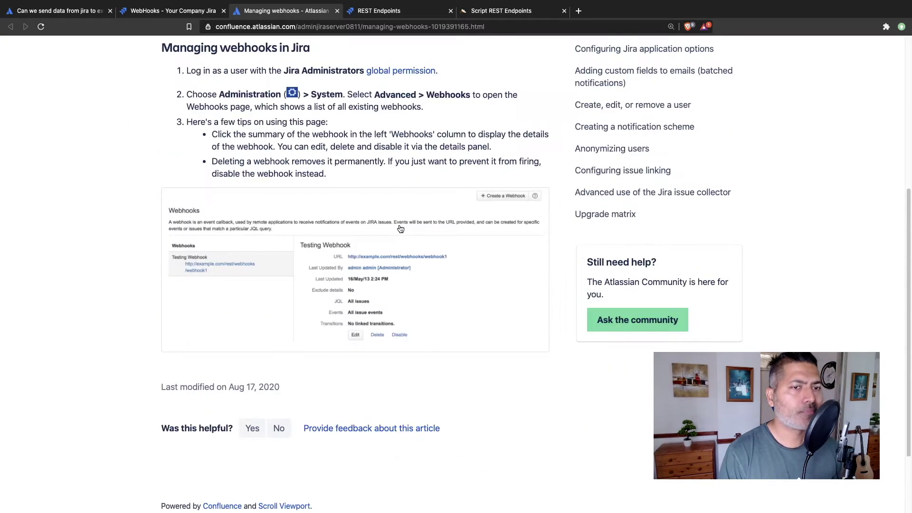
pyautogui.scroll(8, 397, 231)
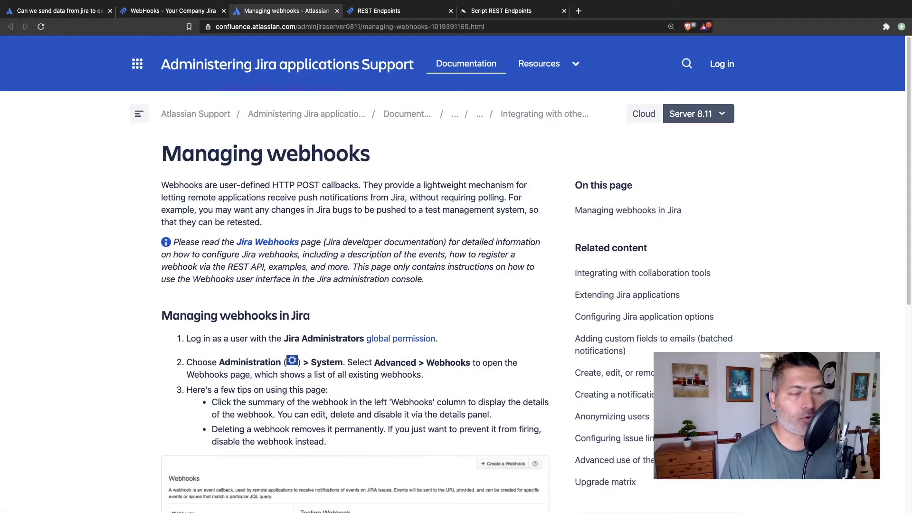
pyautogui.click(175, 11)
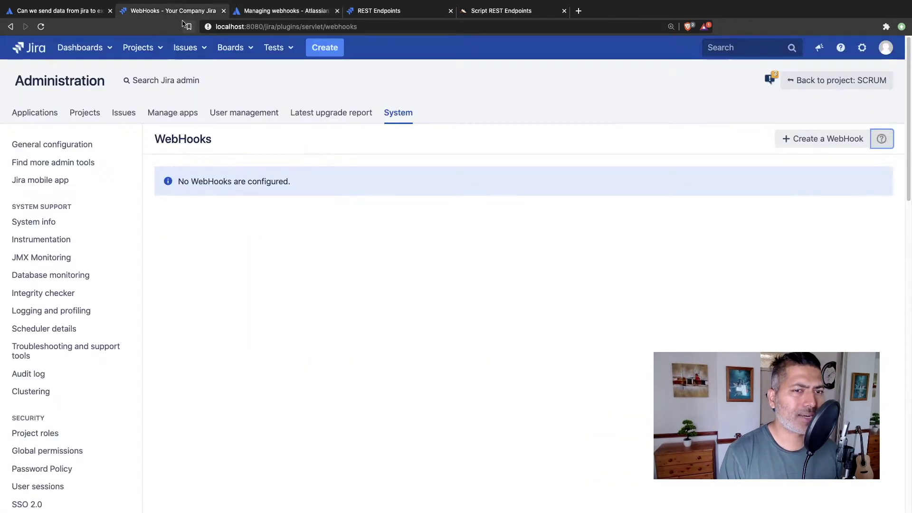
# Start a new webhook and subscribe to Issue link created/deleted and Issue created/updated events.
pyautogui.click(811, 139)
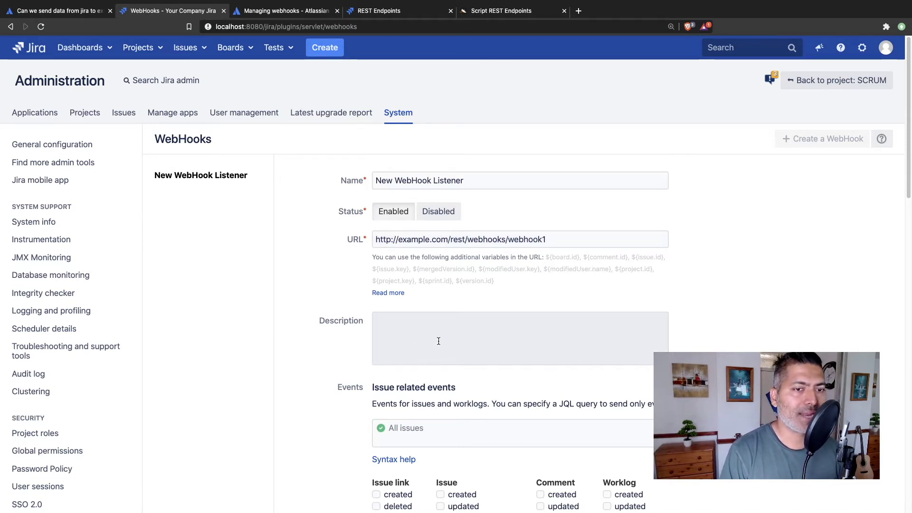
pyautogui.scroll(-5, 422, 339)
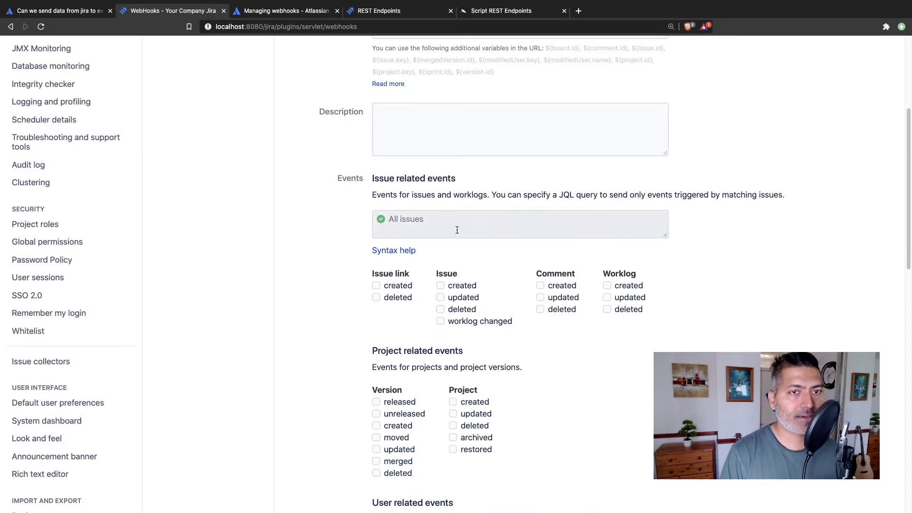
pyautogui.click(376, 286)
pyautogui.click(376, 297)
pyautogui.click(440, 286)
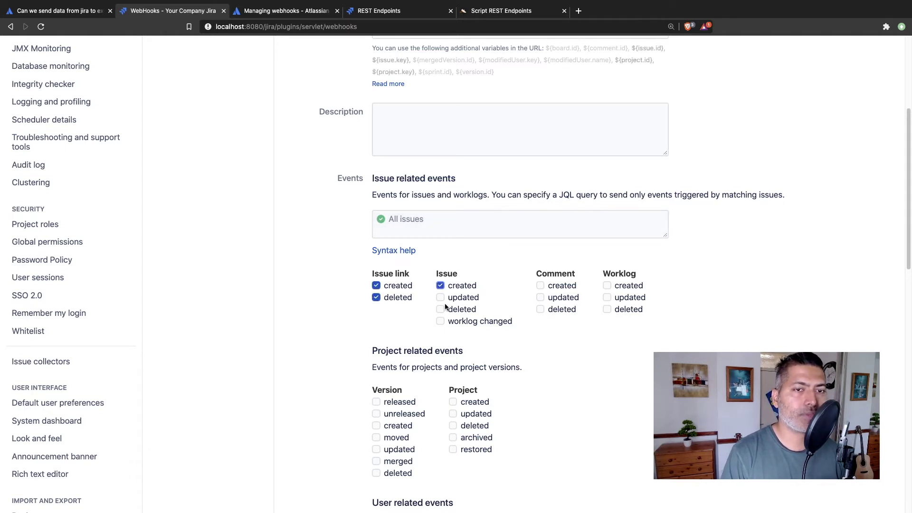
pyautogui.click(440, 297)
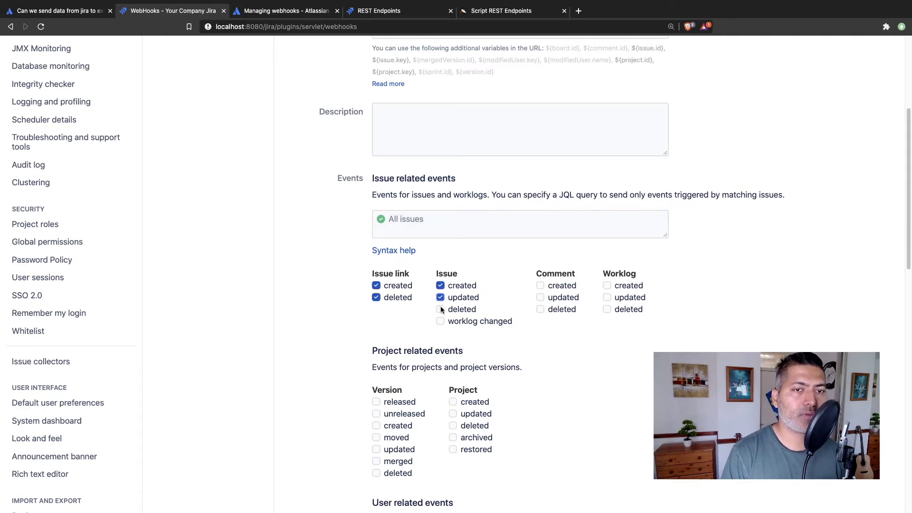
# Subscribe to Comment created, updated, deleted and Worklog created, updated, deleted events.
pyautogui.click(540, 285)
pyautogui.click(540, 297)
pyautogui.click(540, 309)
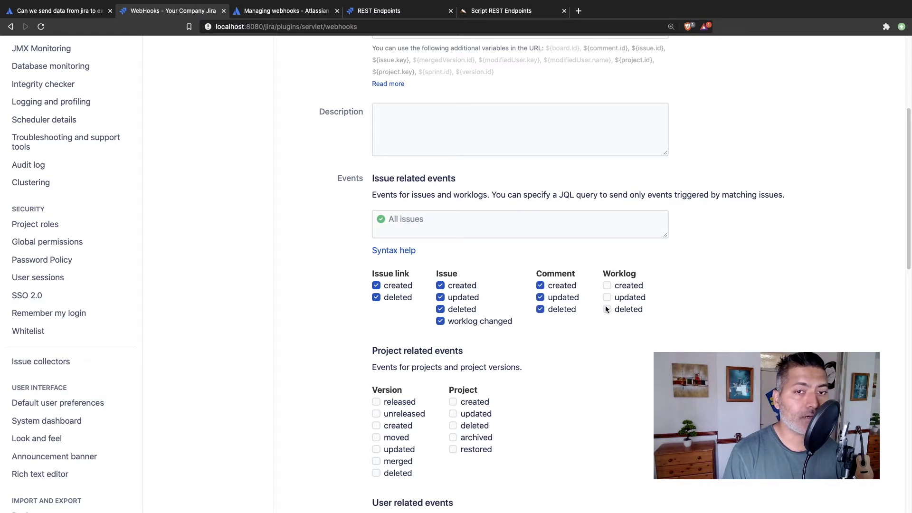
pyautogui.click(606, 309)
pyautogui.click(607, 298)
pyautogui.click(608, 286)
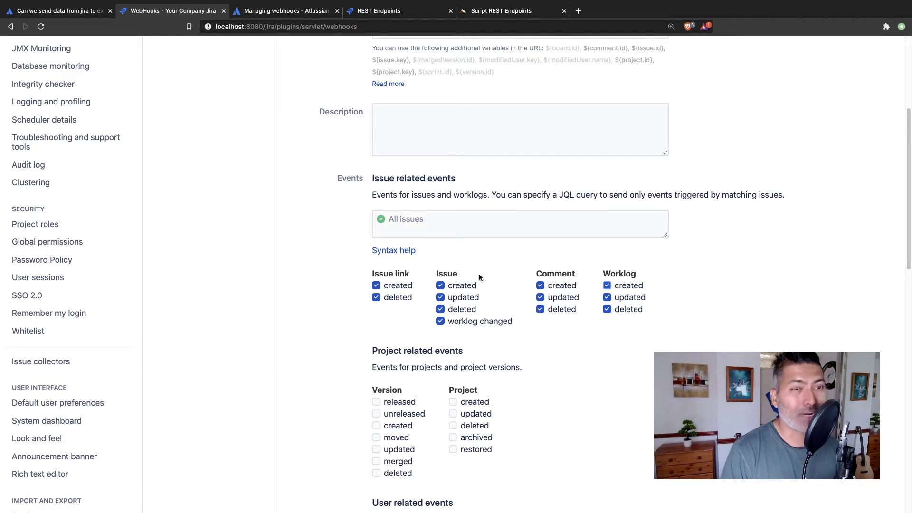
# Save the New WebHook Listener with its selected events.
pyautogui.scroll(-2, 479, 274)
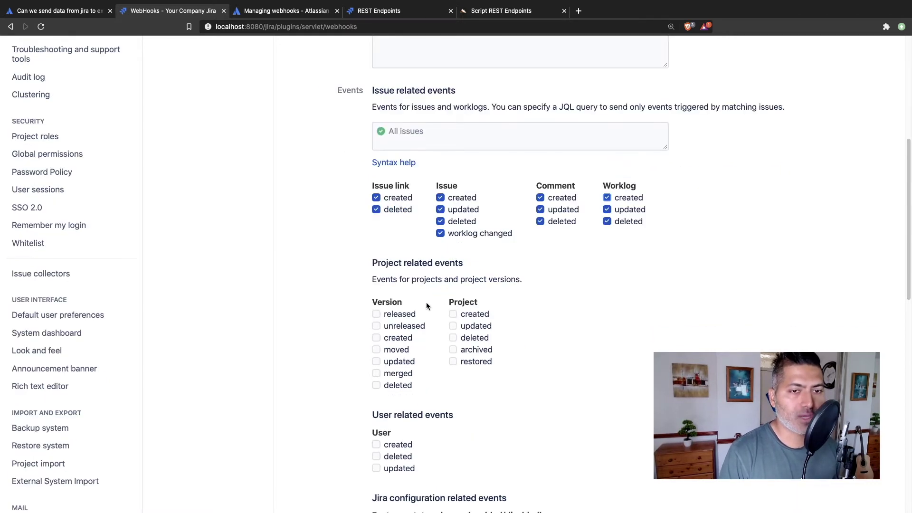
pyautogui.scroll(-5, 425, 263)
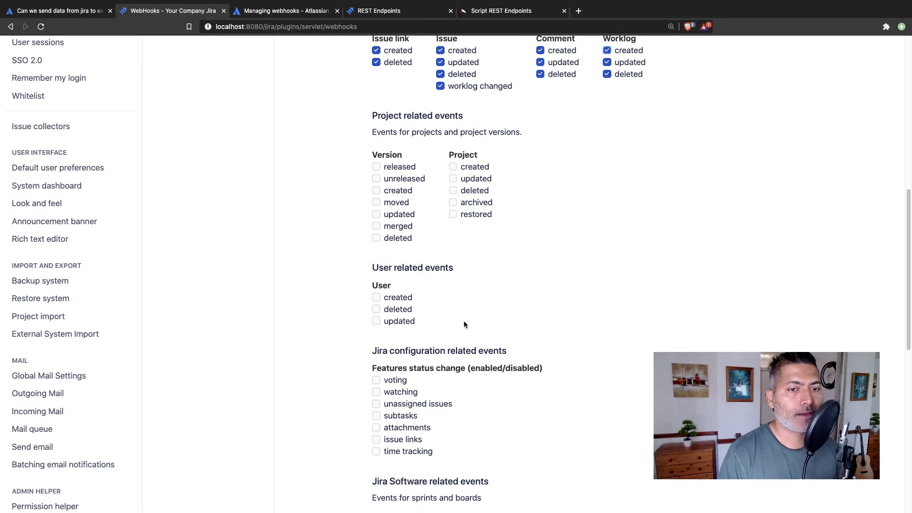
pyautogui.scroll(-4, 463, 321)
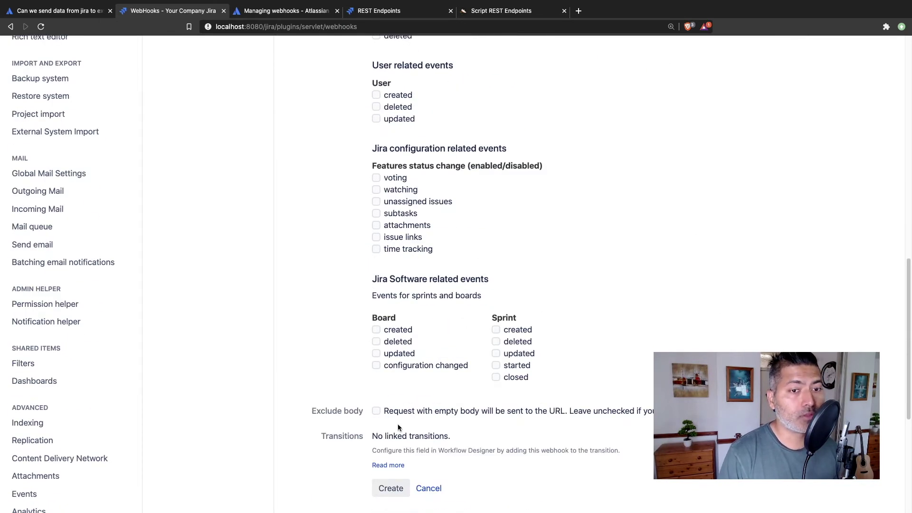
pyautogui.click(389, 495)
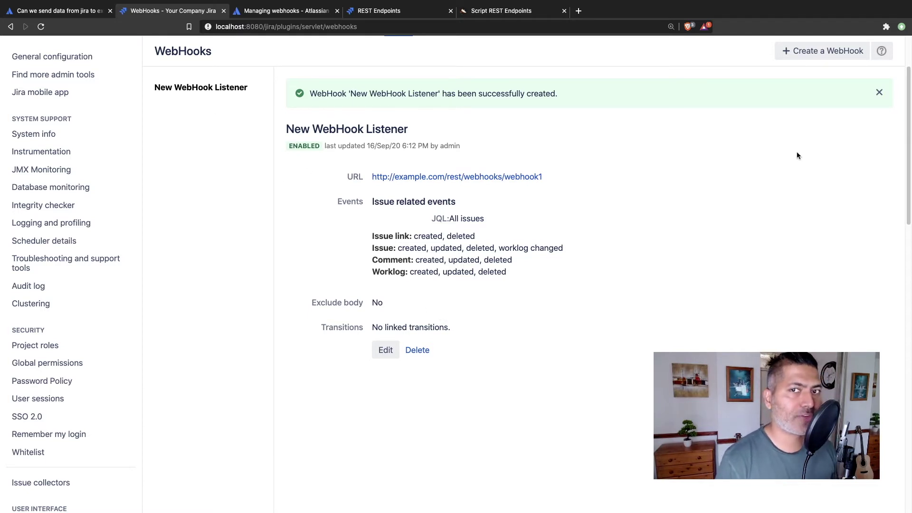
# Go to the Workflows list through the gear menu's Issues administration.
pyautogui.scroll(2, 737, 169)
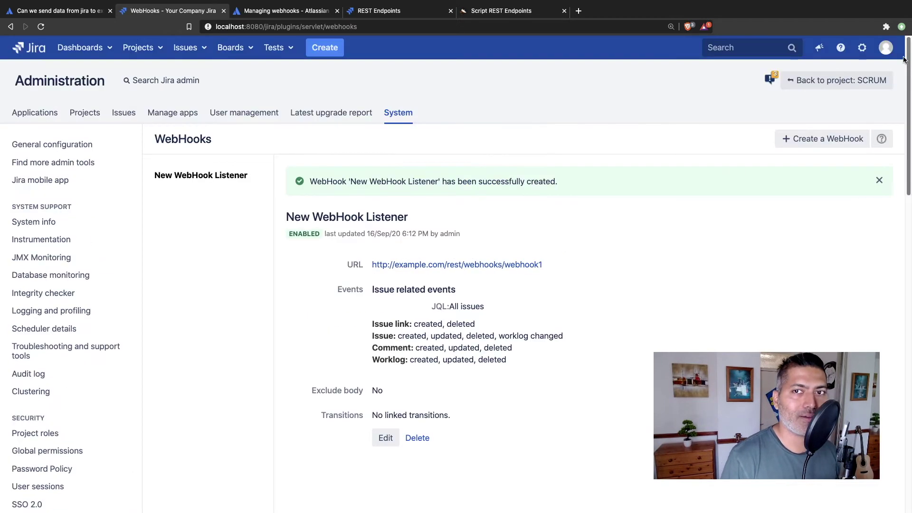
pyautogui.click(862, 47)
pyautogui.click(827, 126)
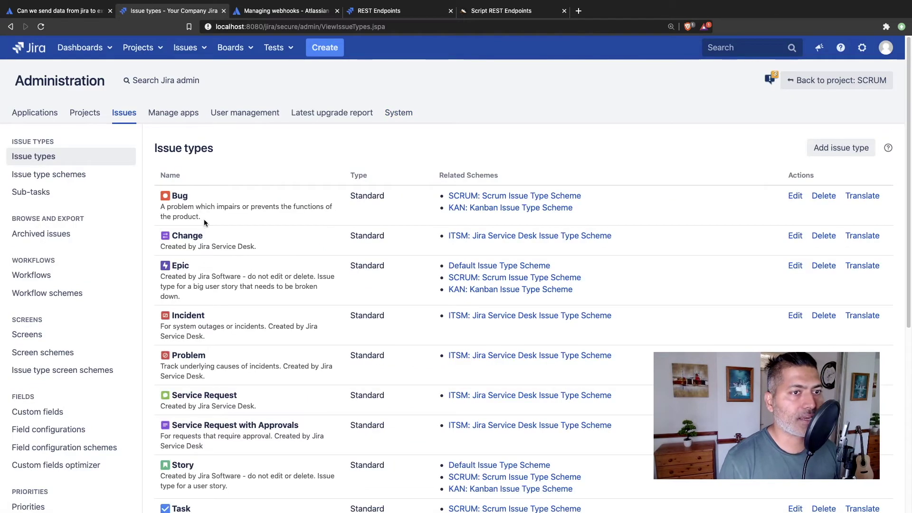
pyautogui.click(56, 276)
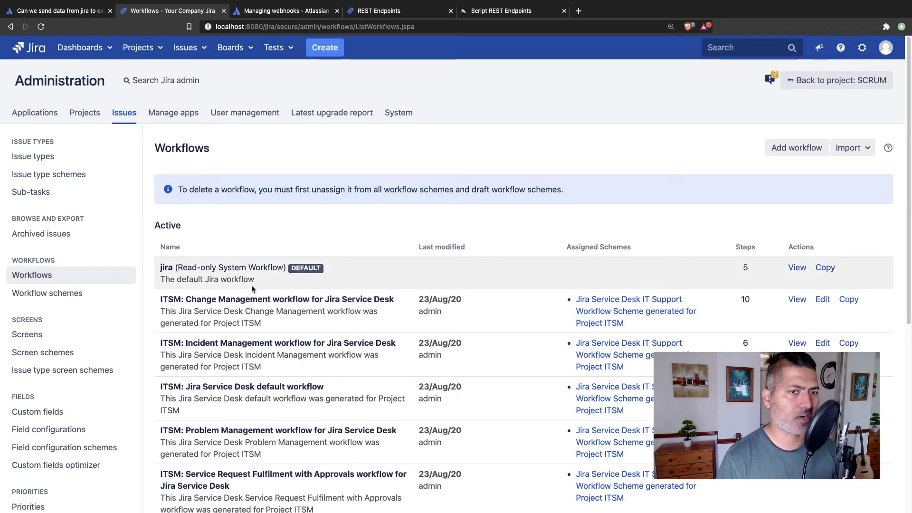
# Edit the Software Simplified Workflow for Project KAN as a draft.
pyautogui.scroll(-7, 458, 284)
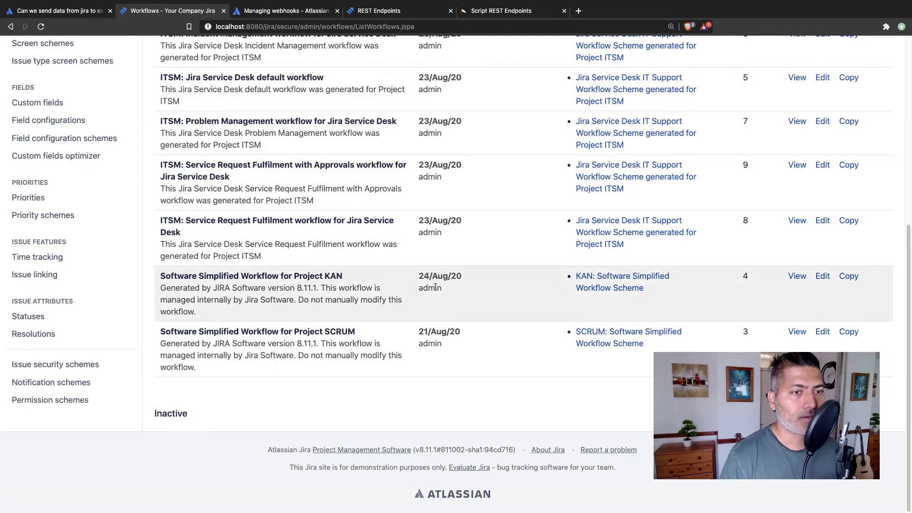
pyautogui.click(822, 277)
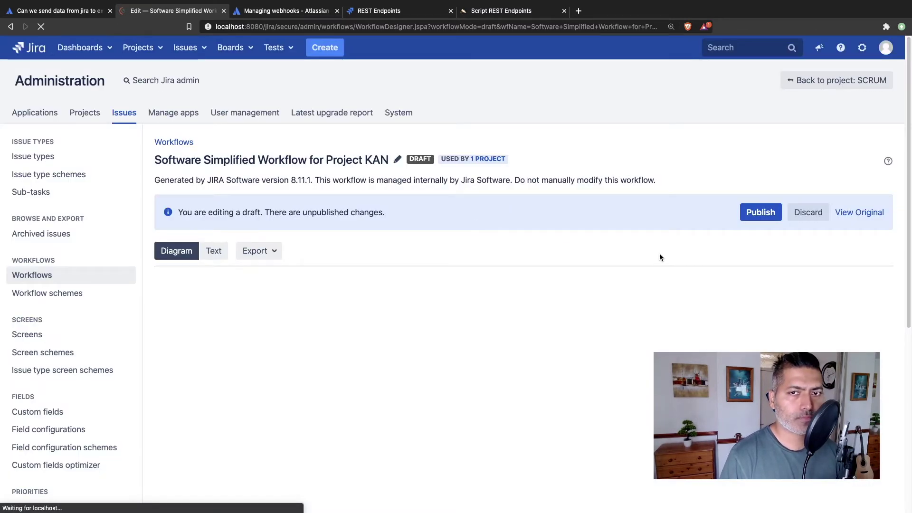
# Dismiss the zoom warning and show the Selected for Development transition's post functions.
pyautogui.scroll(-3, 331, 284)
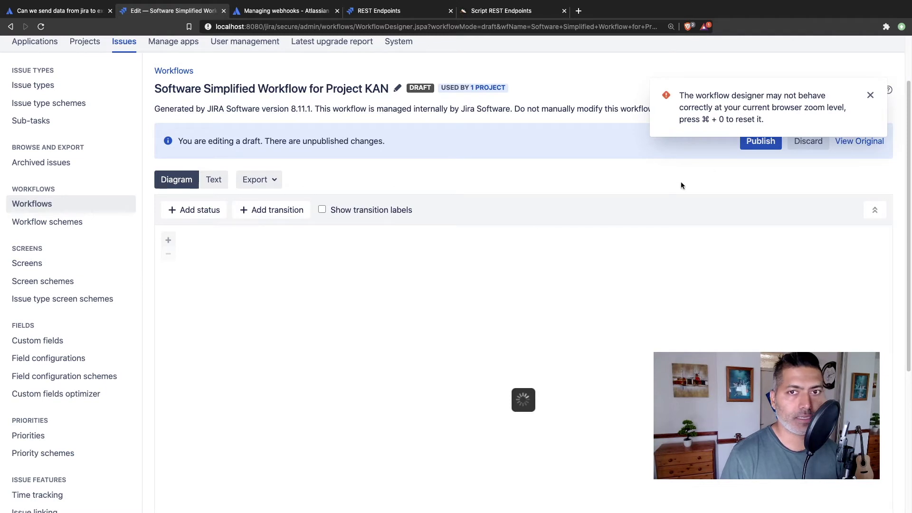
pyautogui.click(871, 95)
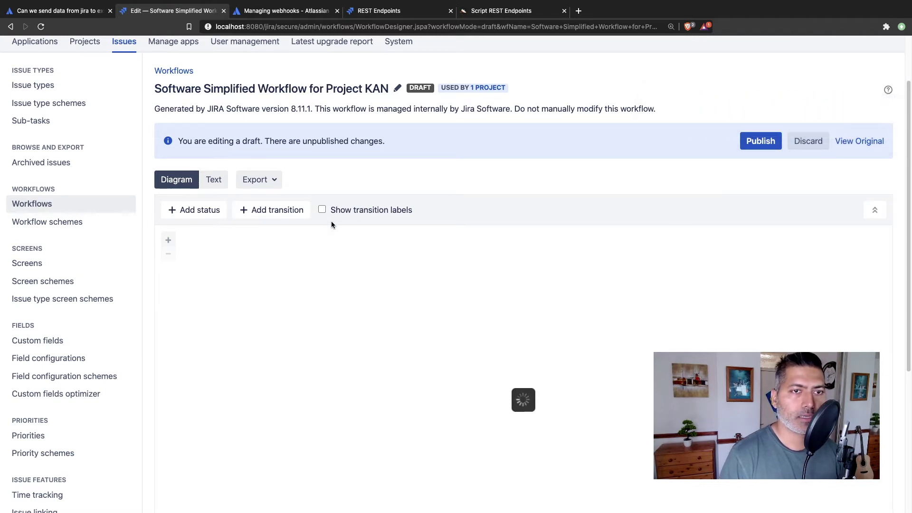
pyautogui.scroll(-3, 421, 268)
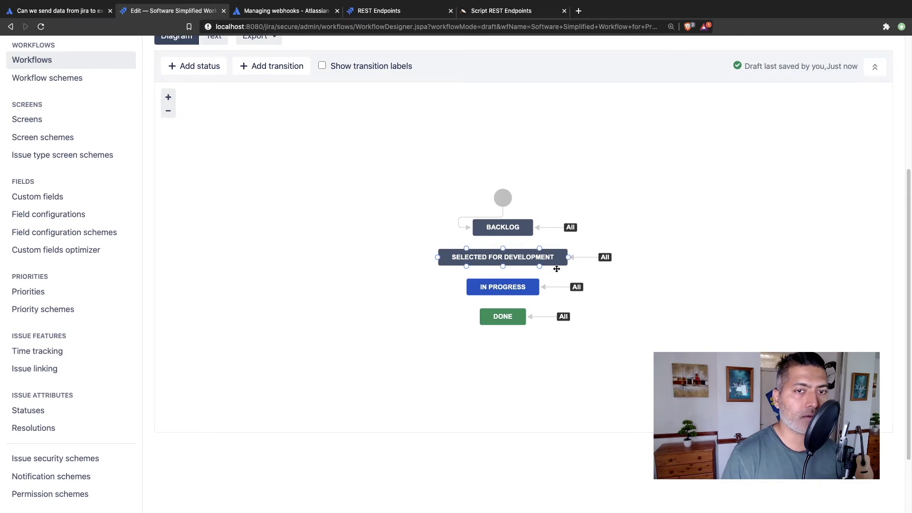
pyautogui.click(579, 256)
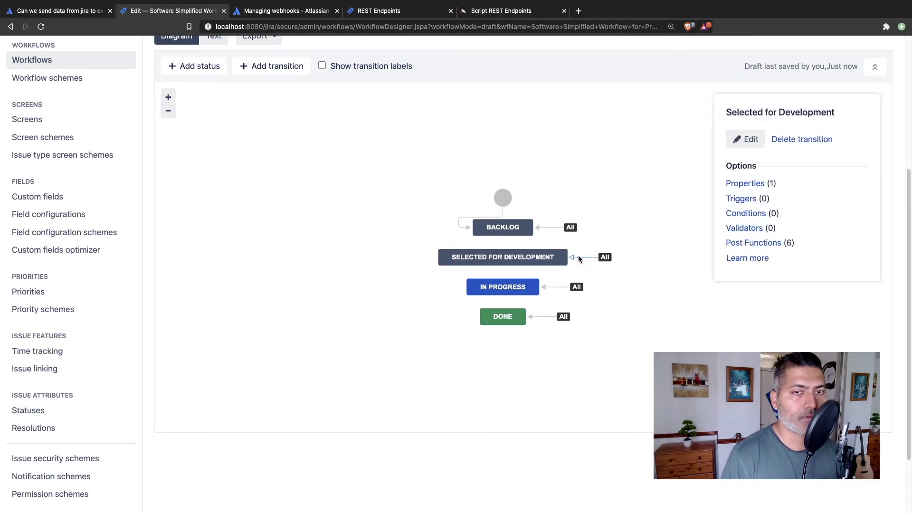
pyautogui.click(744, 242)
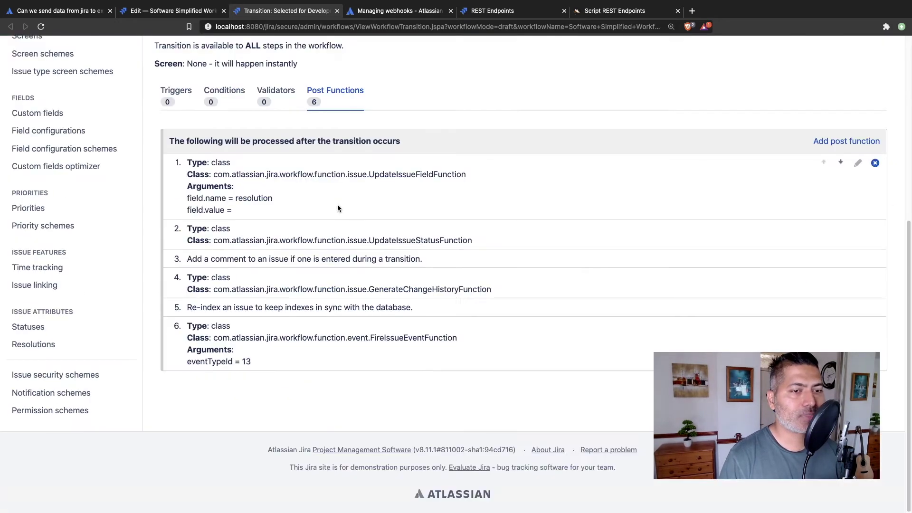
# Add a Trigger a Webhook post function that calls the New WebHook Listener.
pyautogui.click(863, 144)
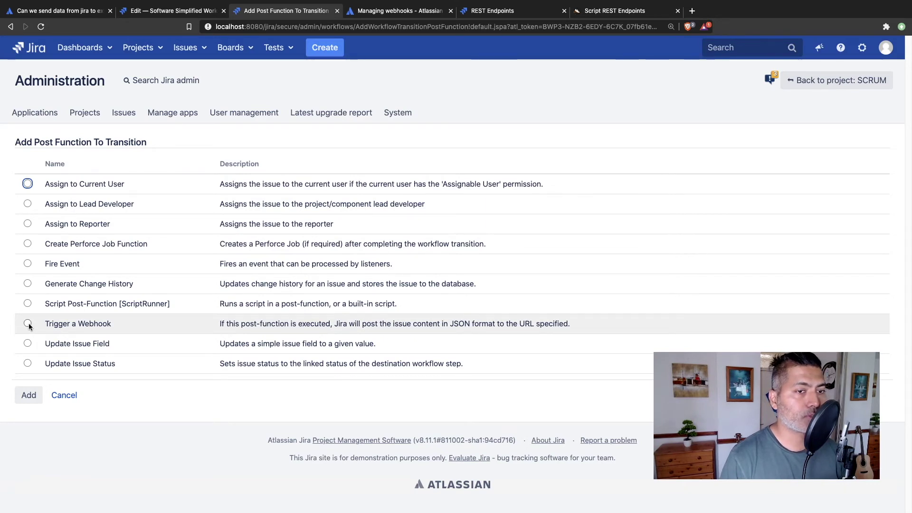
pyautogui.click(27, 324)
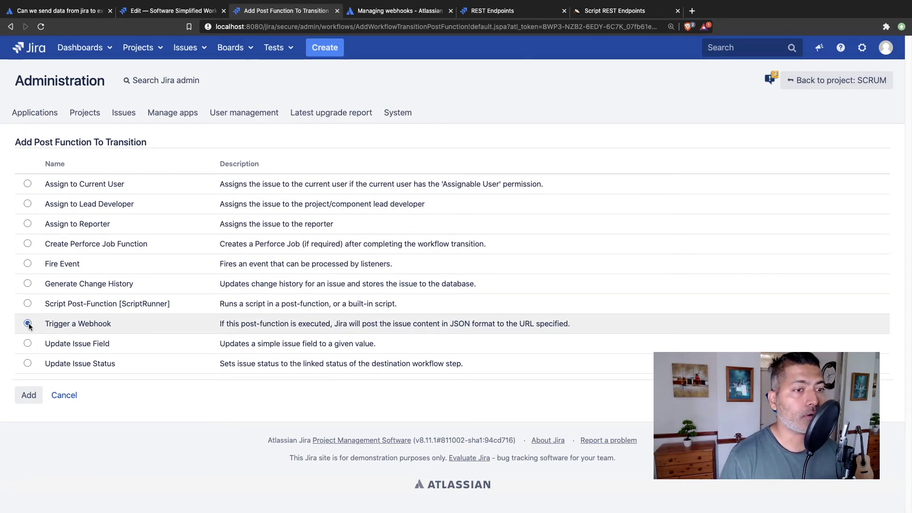
pyautogui.click(29, 395)
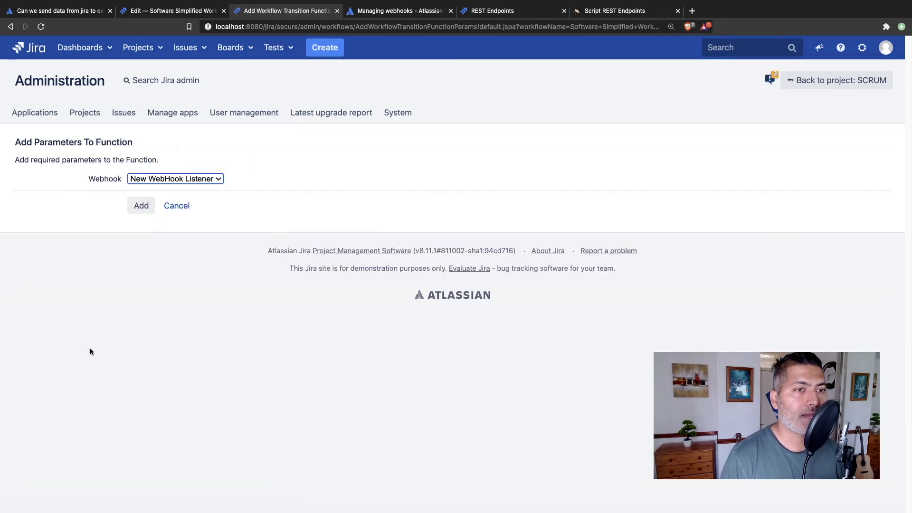
pyautogui.click(209, 179)
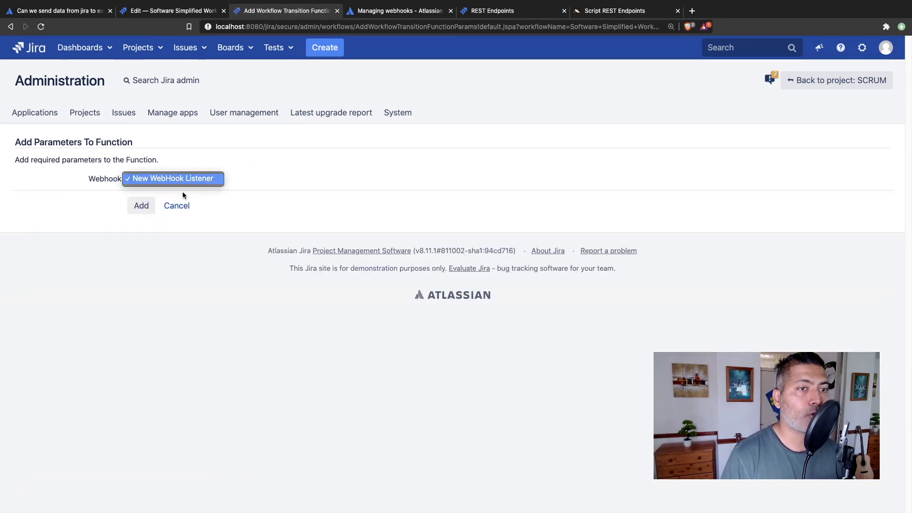
pyautogui.click(203, 183)
pyautogui.click(141, 206)
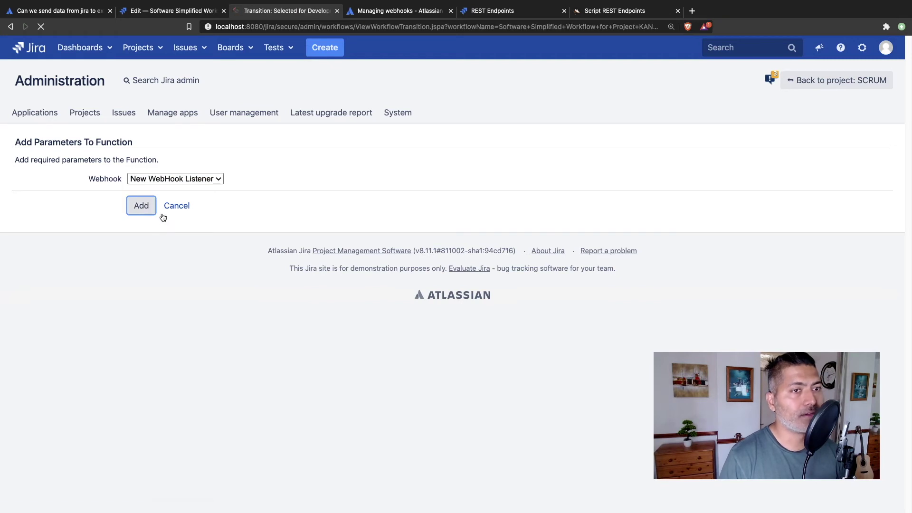
pyautogui.scroll(-6, 313, 273)
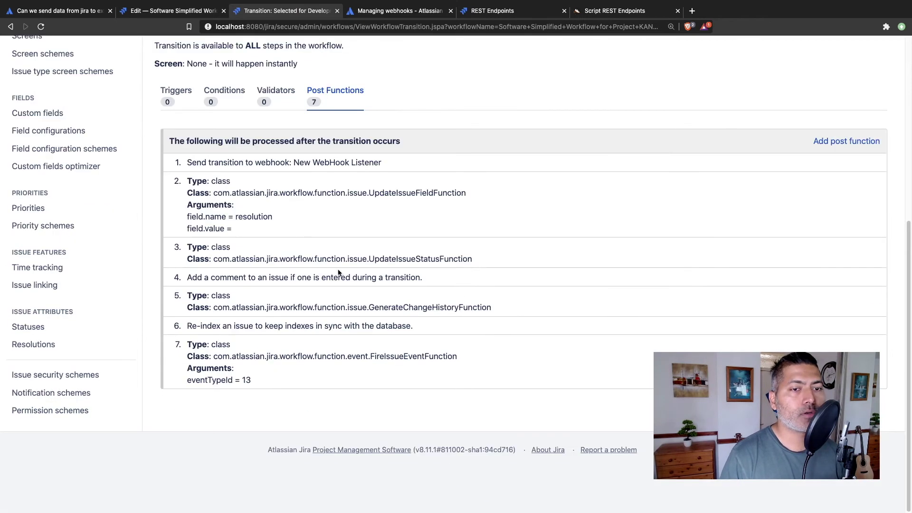
# Choose Trigger a Webhook for another new post function, then go to the Community question.
pyautogui.click(845, 142)
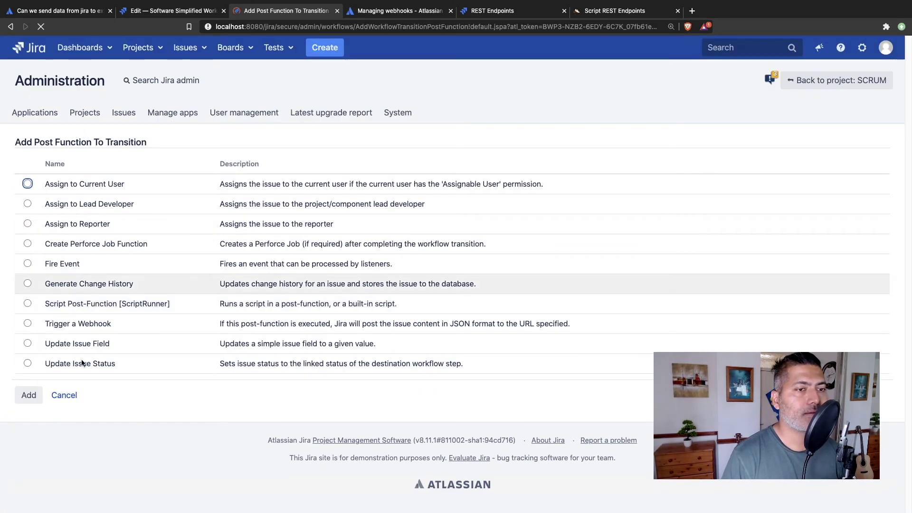
pyautogui.click(28, 324)
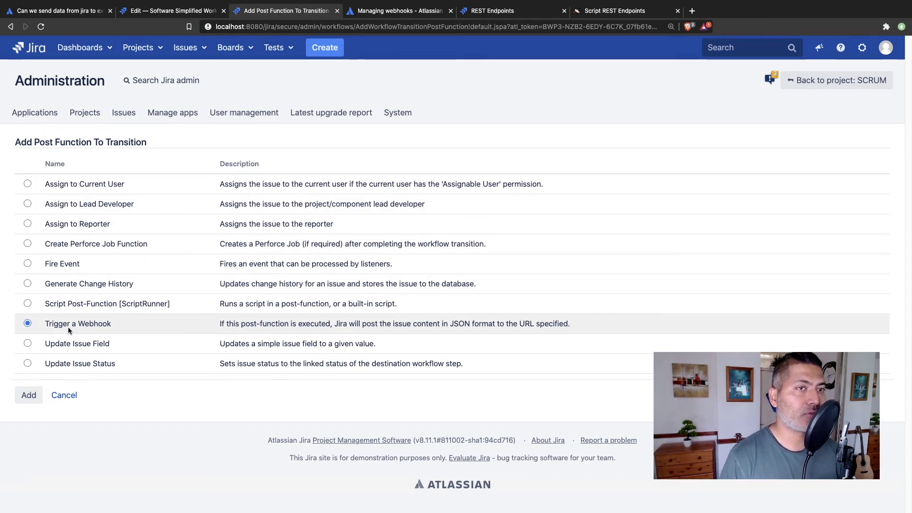
pyautogui.click(76, 11)
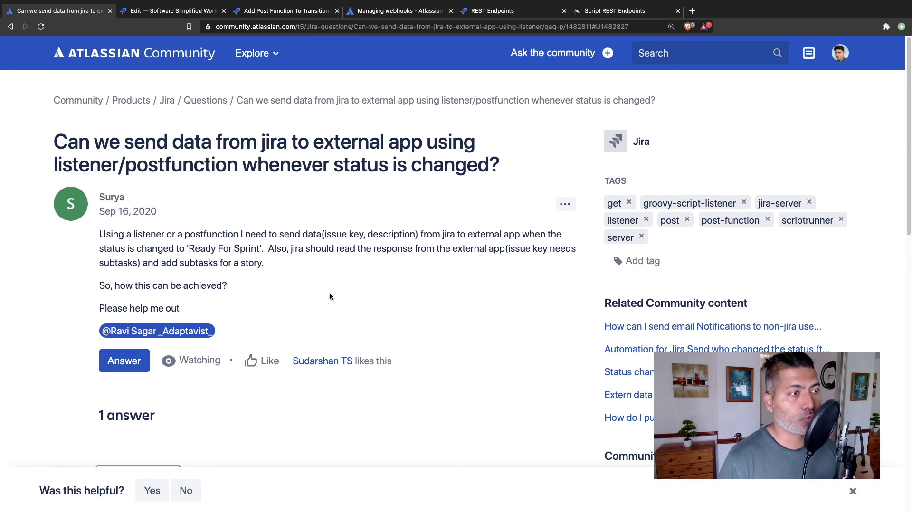
# Read the answer recommending webhooks and custom REST Endpoints, then go to ScriptRunner's REST Endpoints page.
pyautogui.scroll(-5, 330, 294)
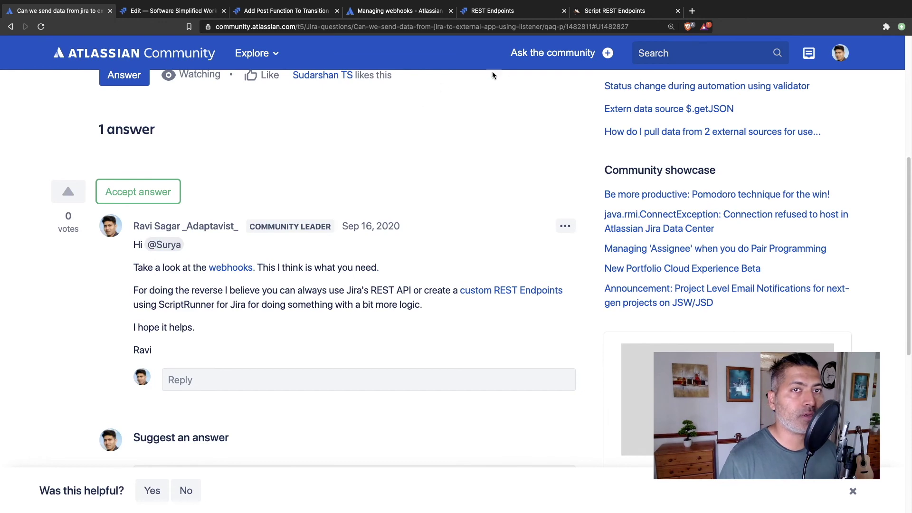
pyautogui.click(510, 12)
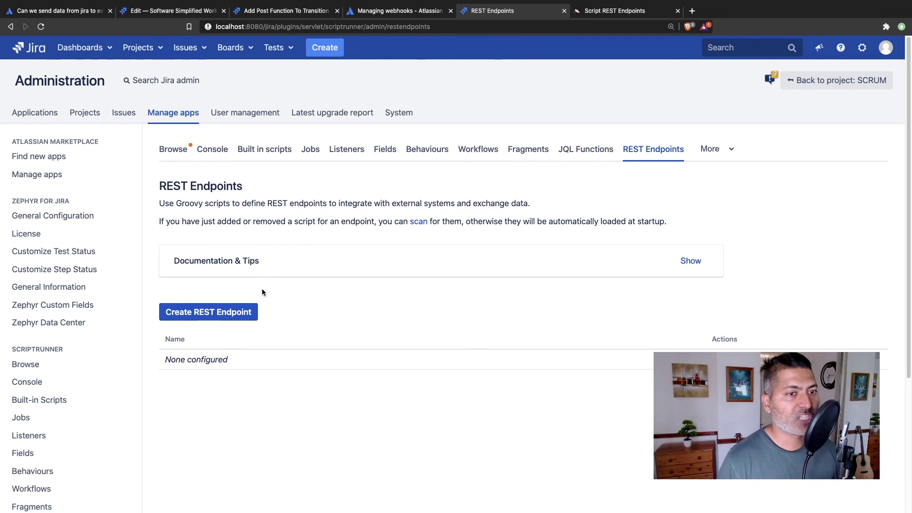
# Create a Custom REST endpoint and paste the Simple 'get' snippet into its inline script.
pyautogui.click(216, 312)
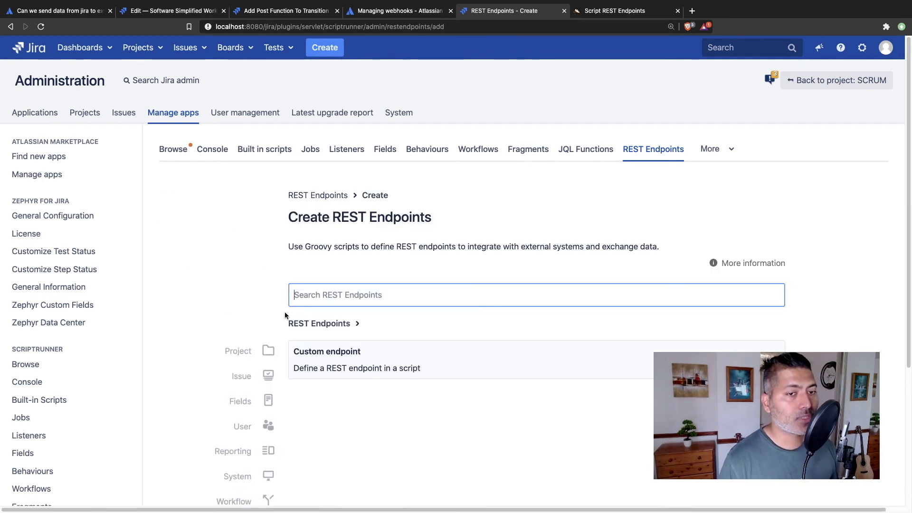
pyautogui.click(365, 353)
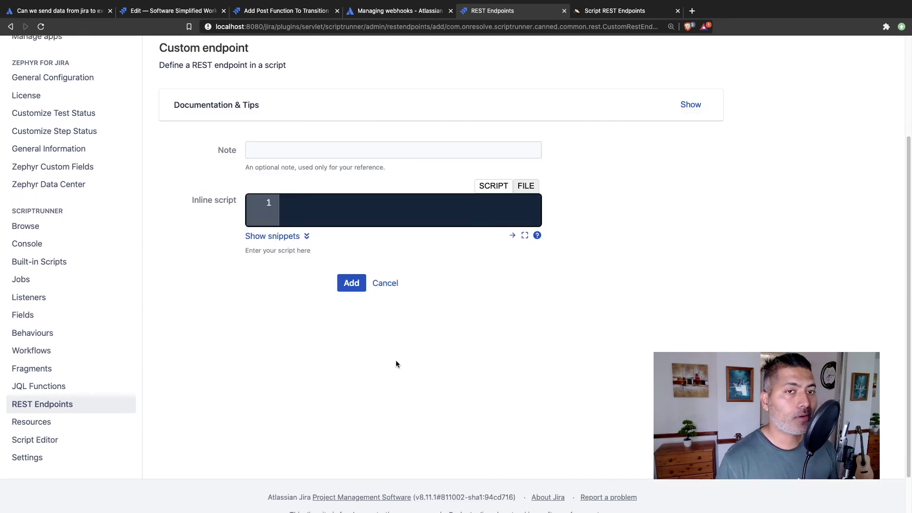
pyautogui.scroll(1, 395, 361)
pyautogui.click(280, 292)
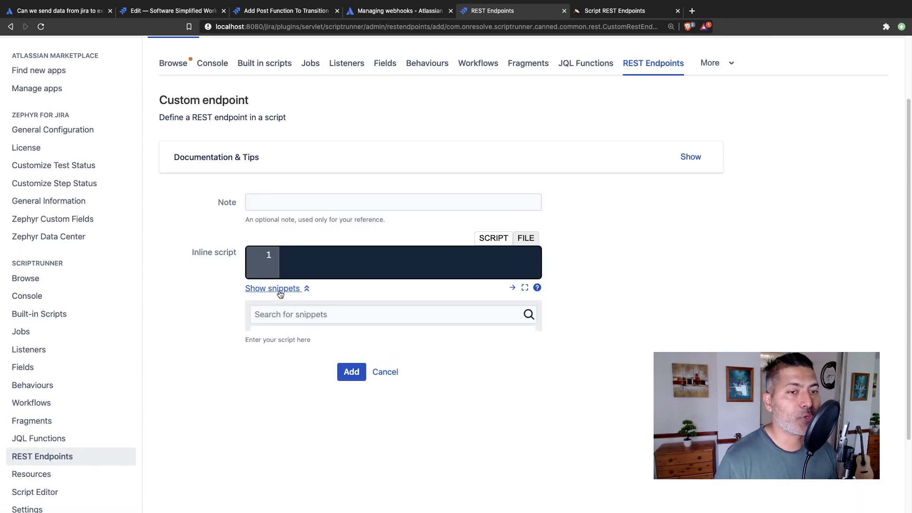
pyautogui.click(306, 334)
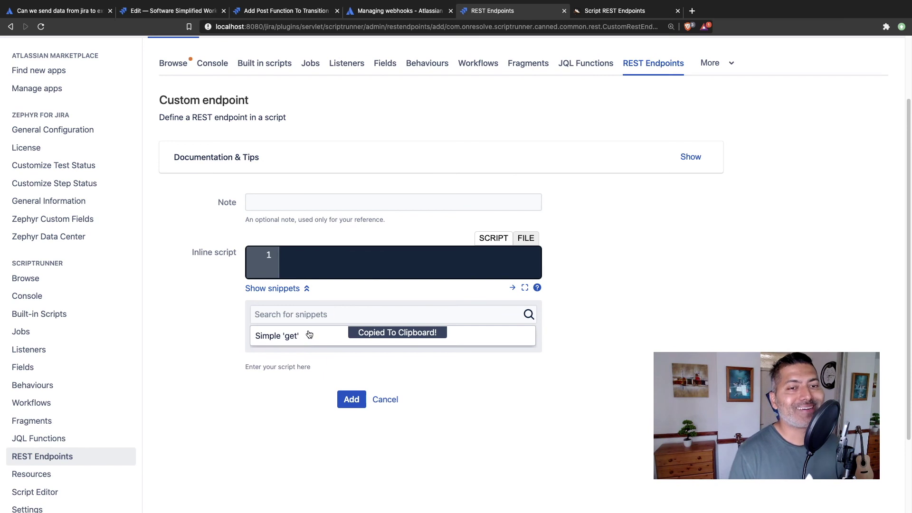
pyautogui.rightClick(342, 269)
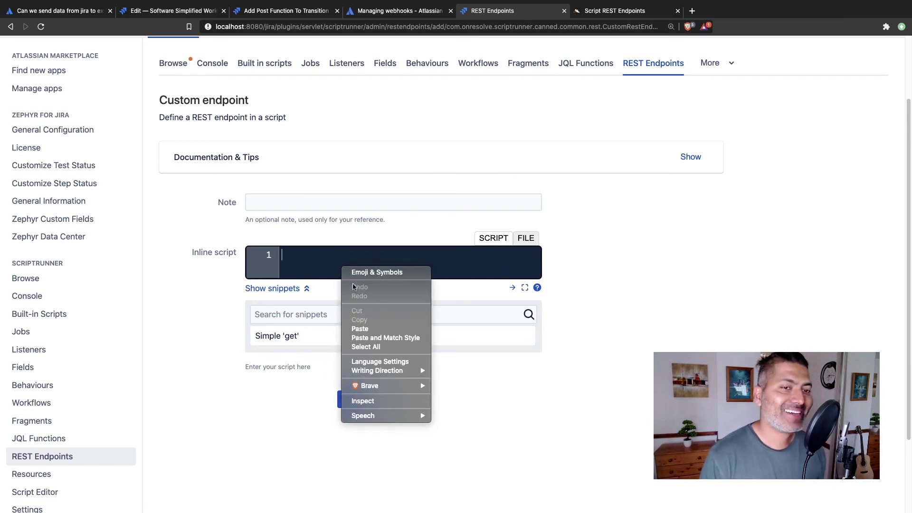
pyautogui.click(359, 329)
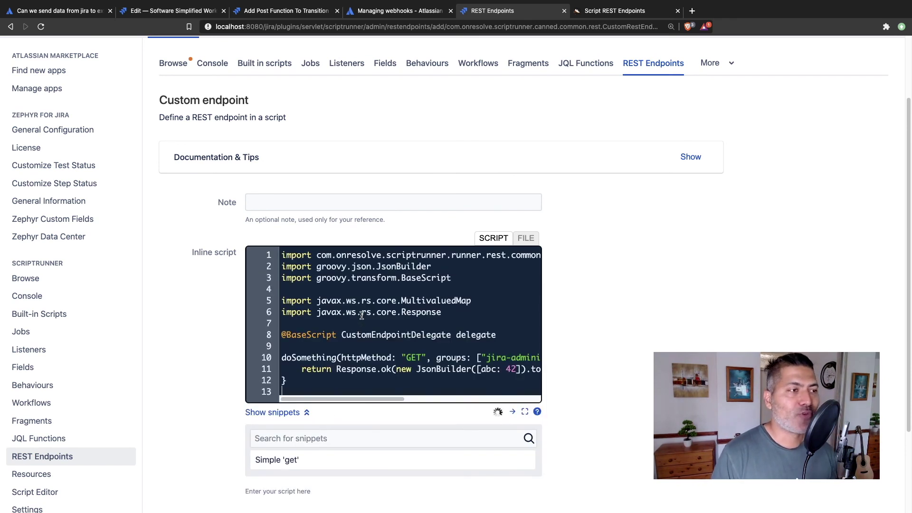